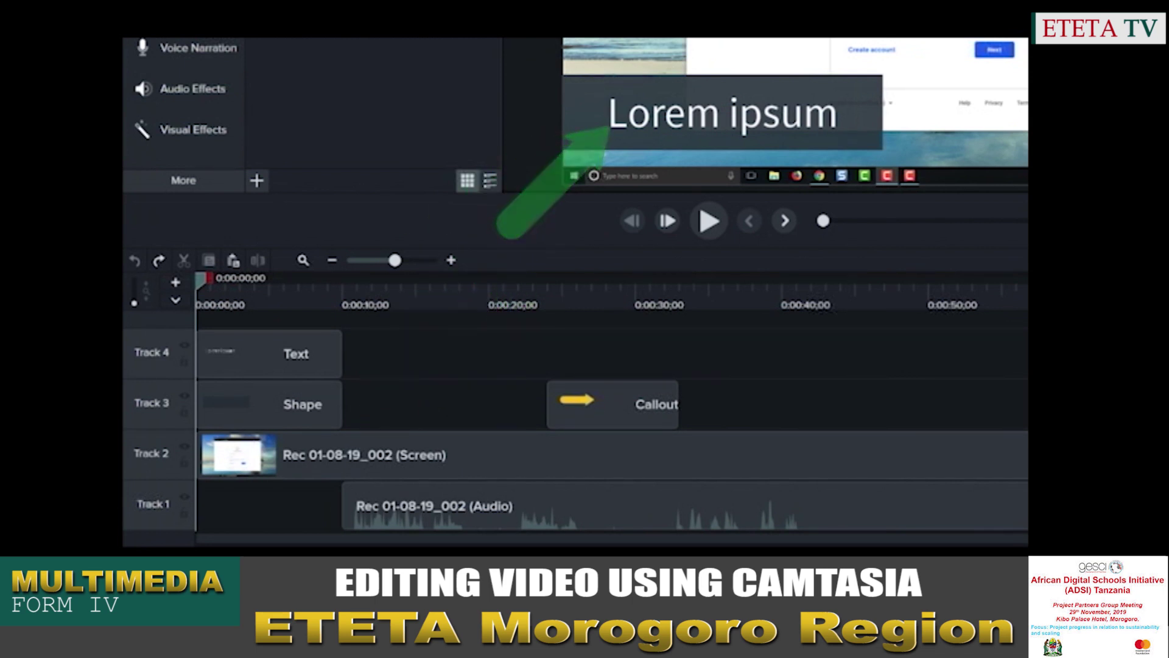
Move the Text clip down to Track 1, return it to Track 4, and play the project from the start
{"action": "left_click_drag", "start_coordinate": [260, 357], "coordinate": [262, 500]}
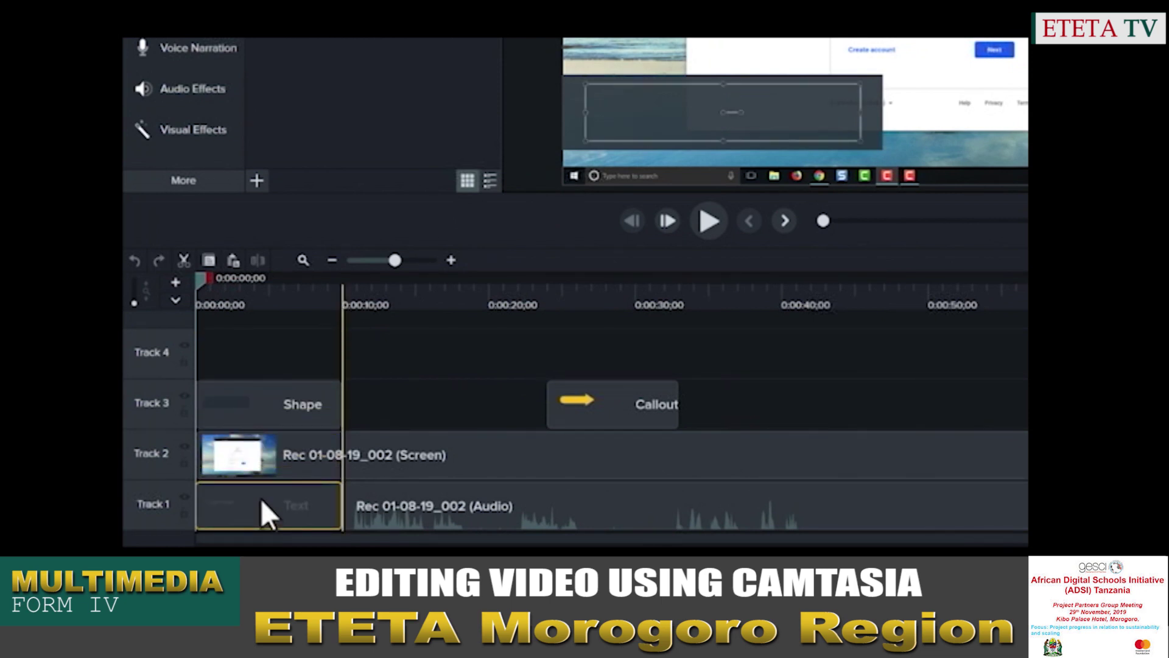
{"action": "left_click_drag", "start_coordinate": [261, 499], "coordinate": [260, 349]}
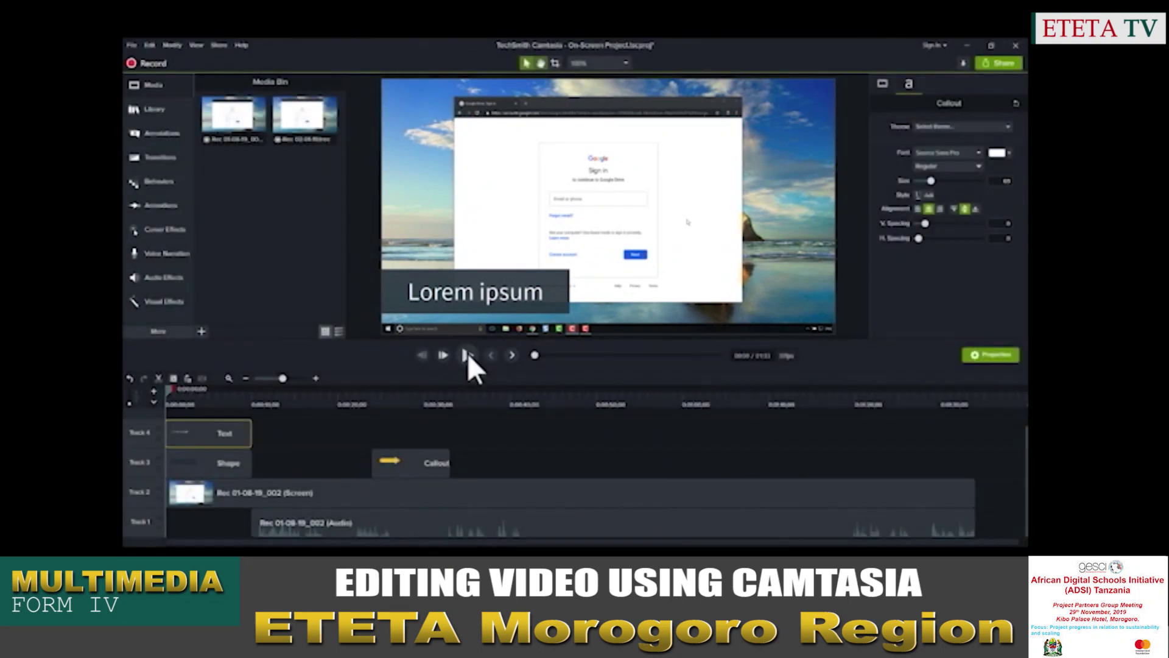
{"action": "left_click", "coordinate": [468, 355]}
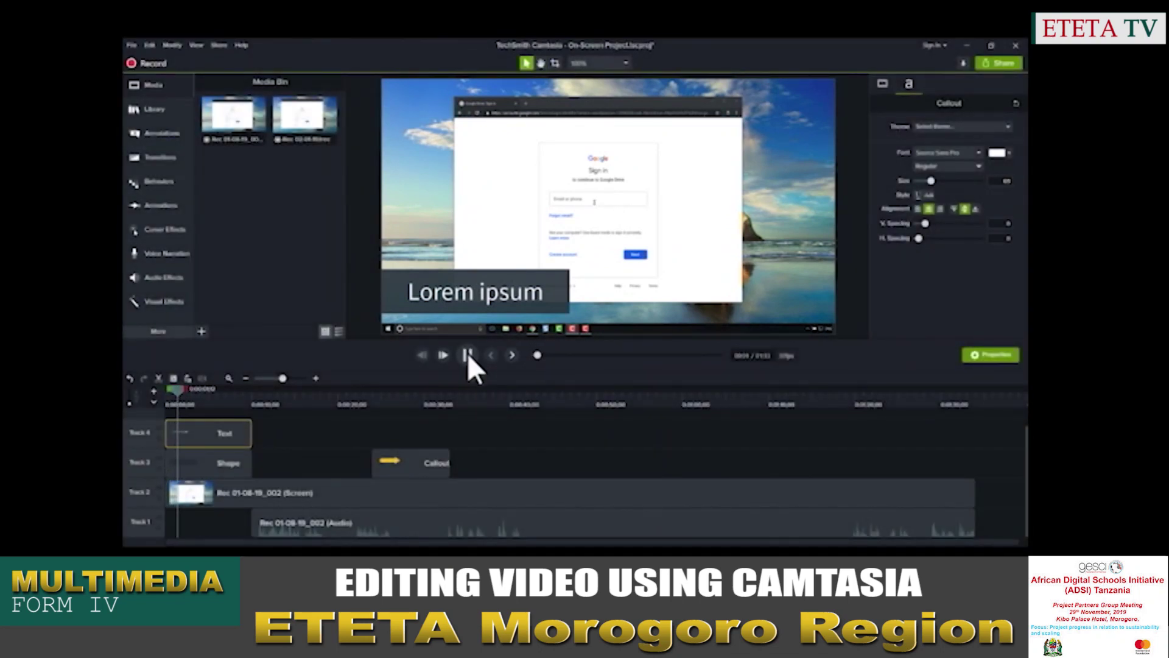
Shift the Track 3 arrow callout clip around 0:00:28;28, then move and tilt the arrow on the canvas to point up toward the Camtasia folder
{"action": "left_click_drag", "start_coordinate": [197, 389], "coordinate": [415, 392]}
{"action": "left_click", "coordinate": [400, 464]}
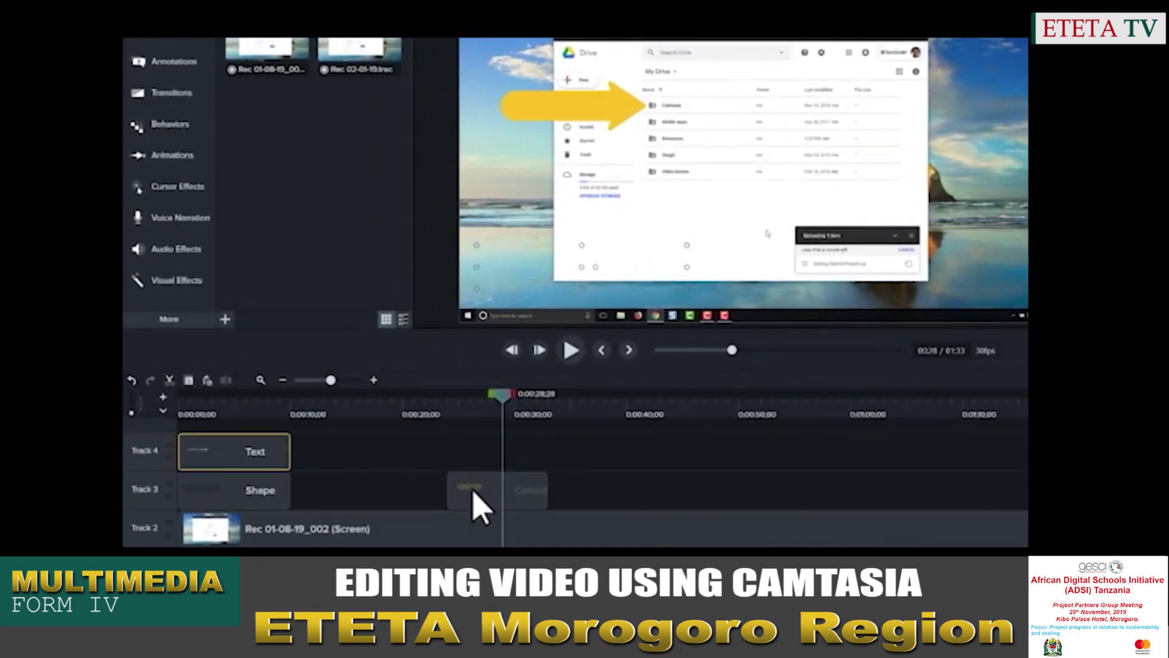
{"action": "mouse_move", "coordinate": [486, 494]}
{"action": "left_mouse_down"}
{"action": "mouse_move", "coordinate": [556, 493]}
{"action": "mouse_move", "coordinate": [475, 489]}
{"action": "left_mouse_up"}
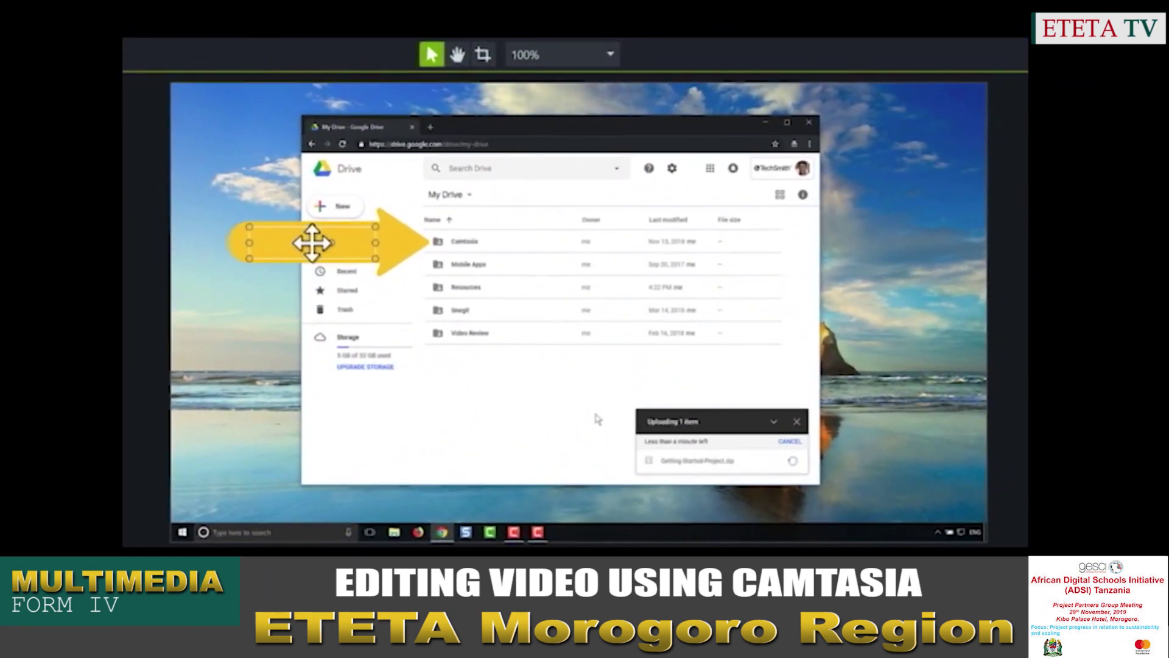
{"action": "left_click_drag", "start_coordinate": [312, 242], "coordinate": [347, 272]}
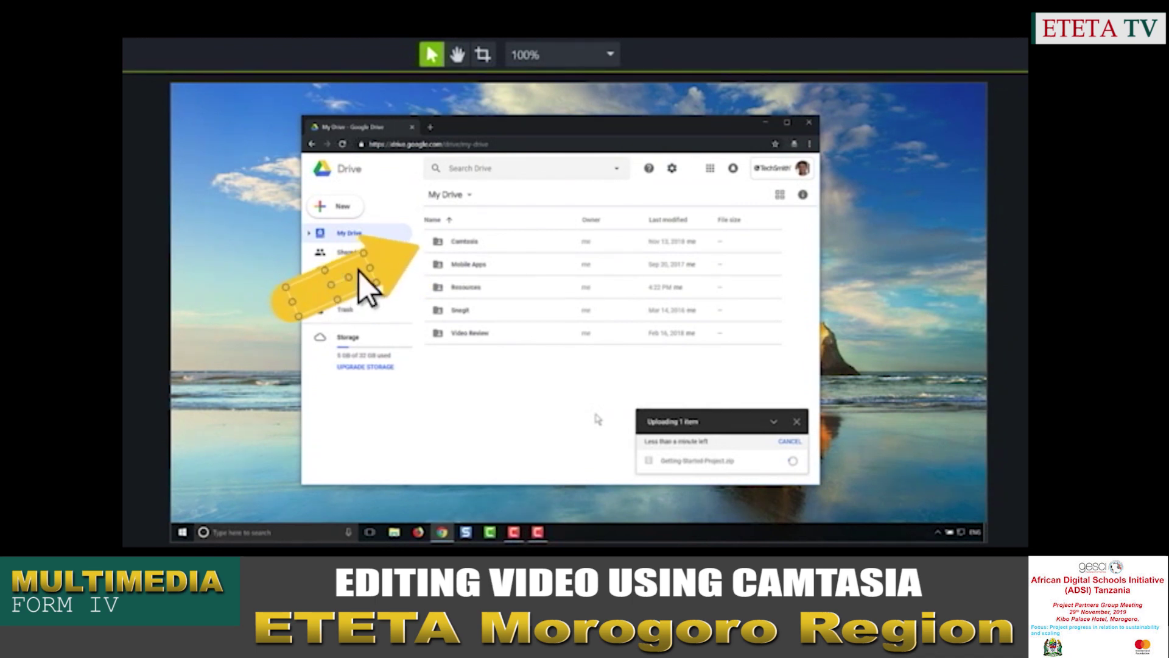
Zoom the canvas to 200%, pan until the whole arrow callout is in view, and fit the canvas again
{"action": "left_click", "coordinate": [565, 59]}
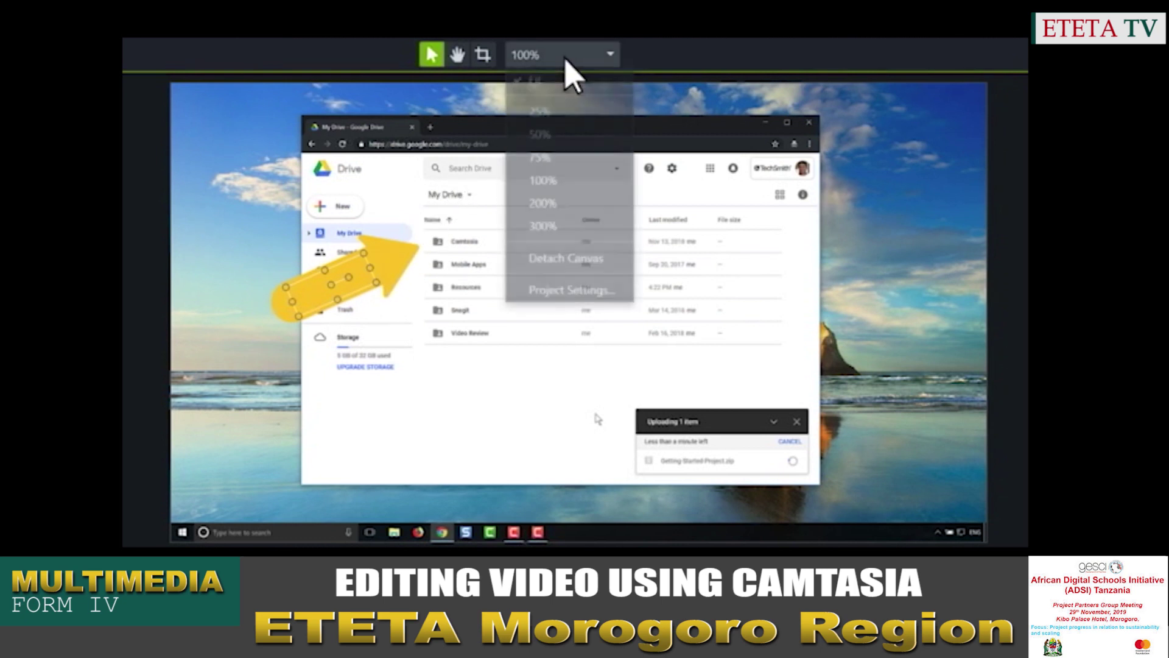
{"action": "left_click", "coordinate": [566, 208]}
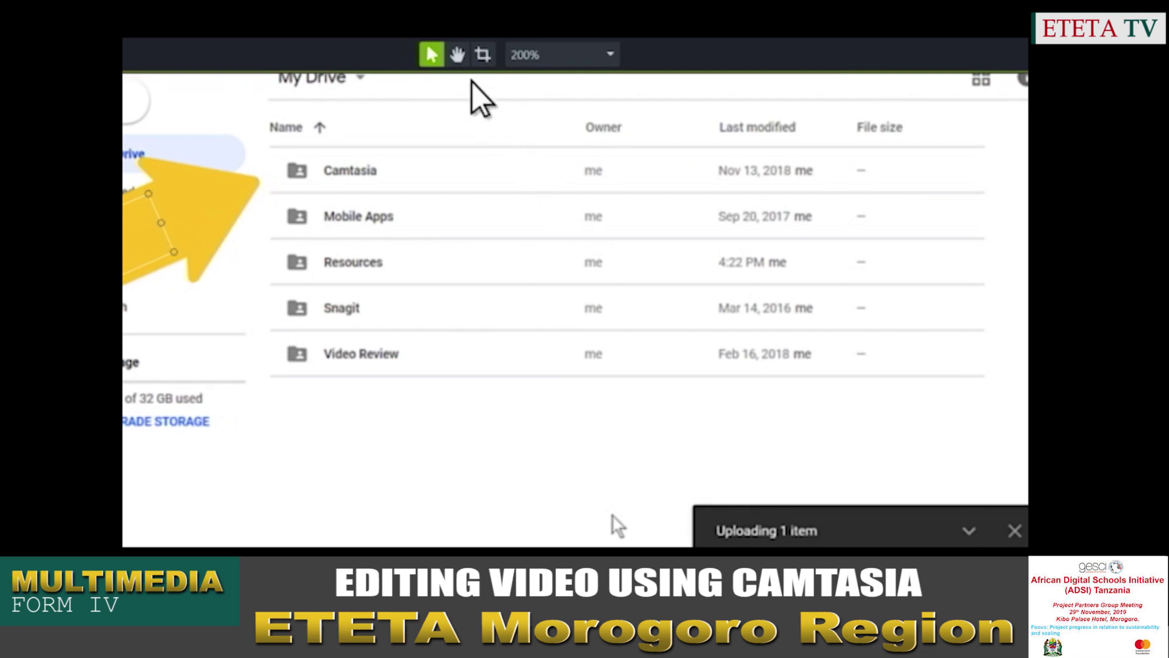
{"action": "left_click", "coordinate": [459, 60]}
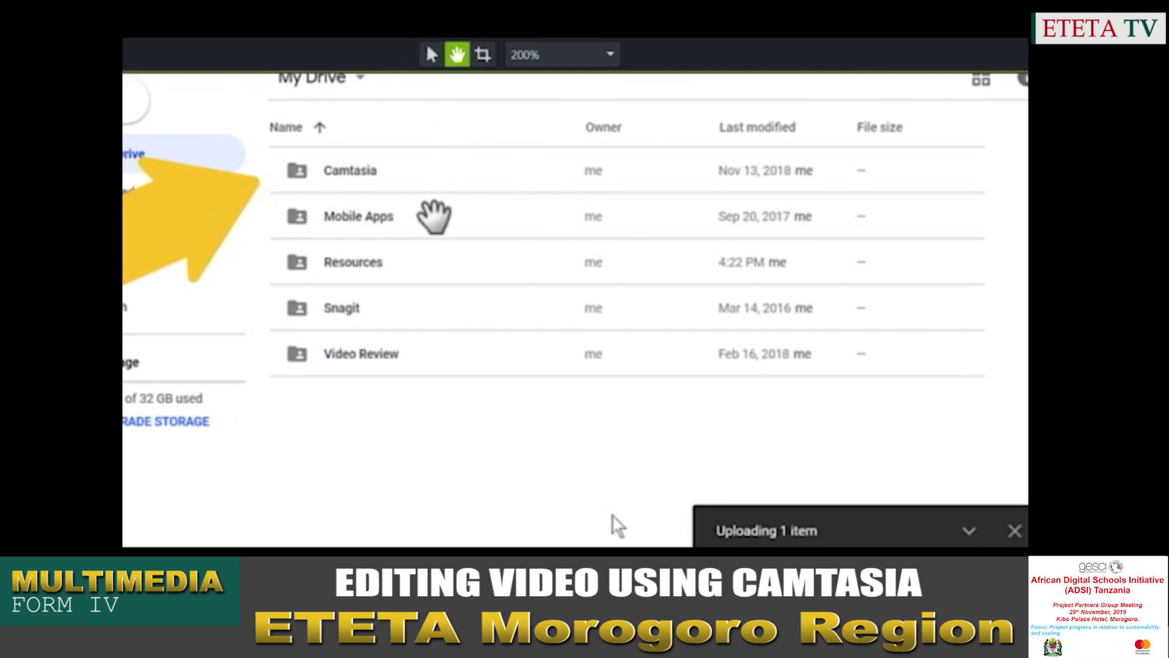
{"action": "left_click_drag", "start_coordinate": [336, 296], "coordinate": [594, 349]}
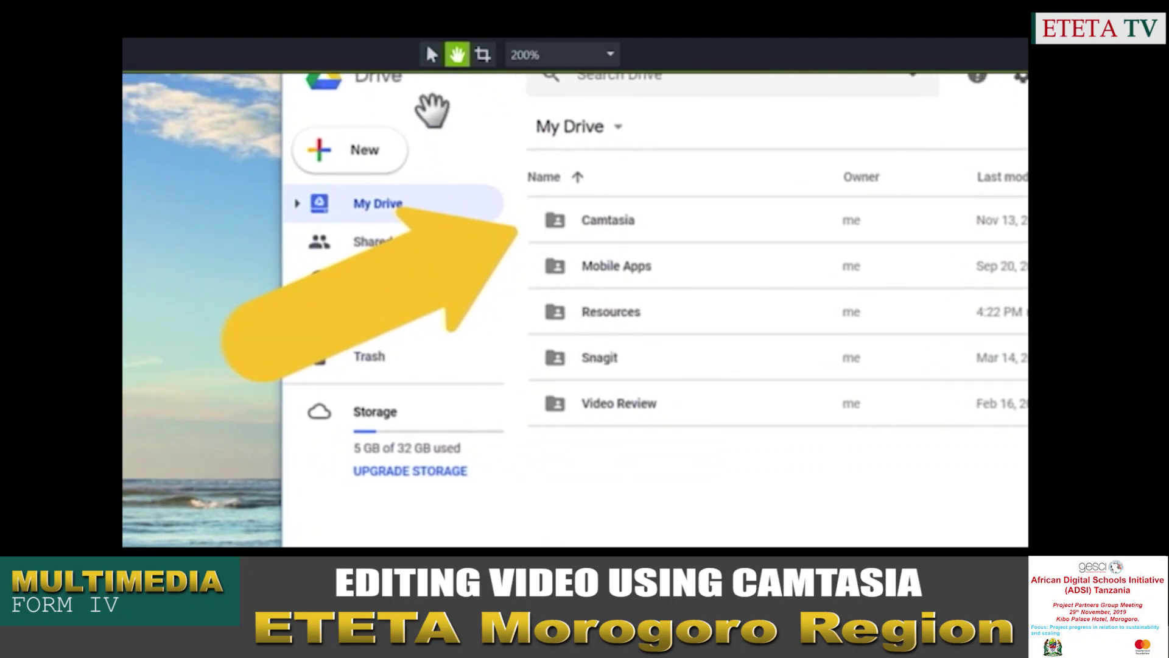
{"action": "left_click", "coordinate": [432, 55]}
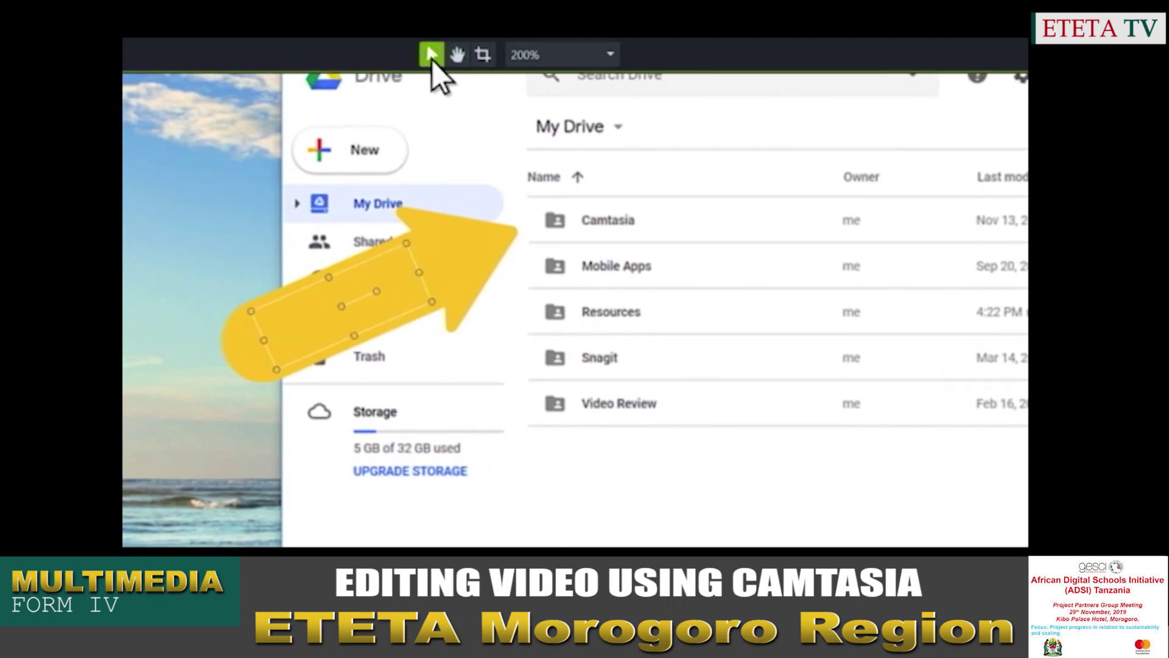
{"action": "left_click", "coordinate": [554, 60]}
{"action": "left_click", "coordinate": [553, 82]}
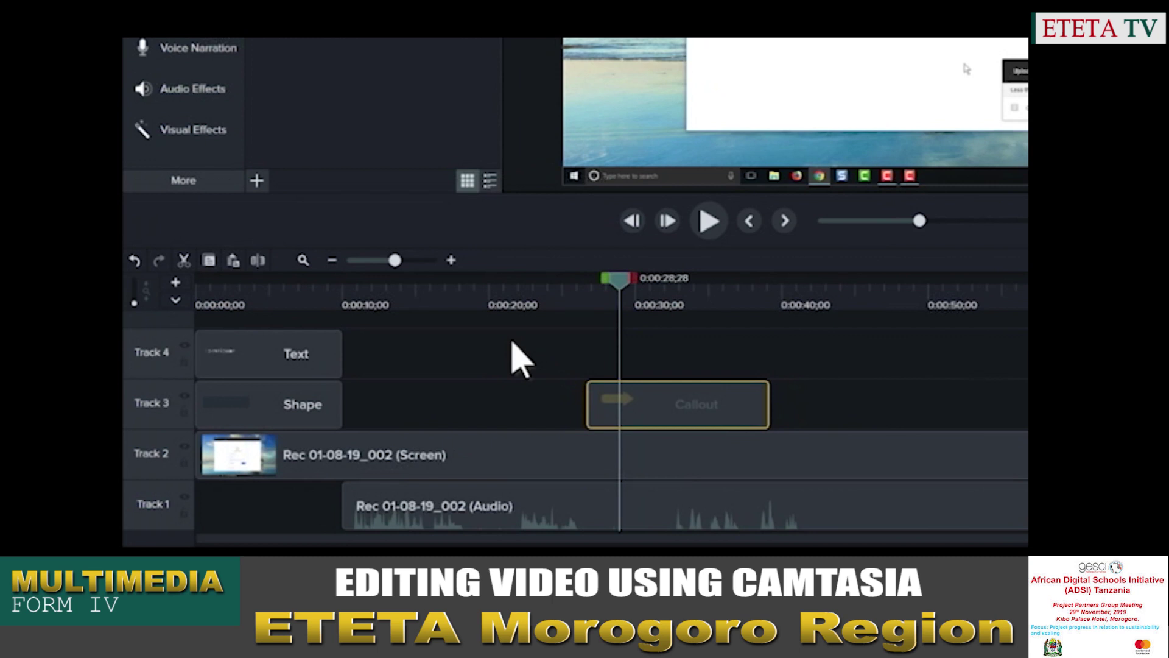
Cut the timeline section from 0:00:21;12 to 0:00:25;13 out of all tracks
{"action": "left_click", "coordinate": [510, 289]}
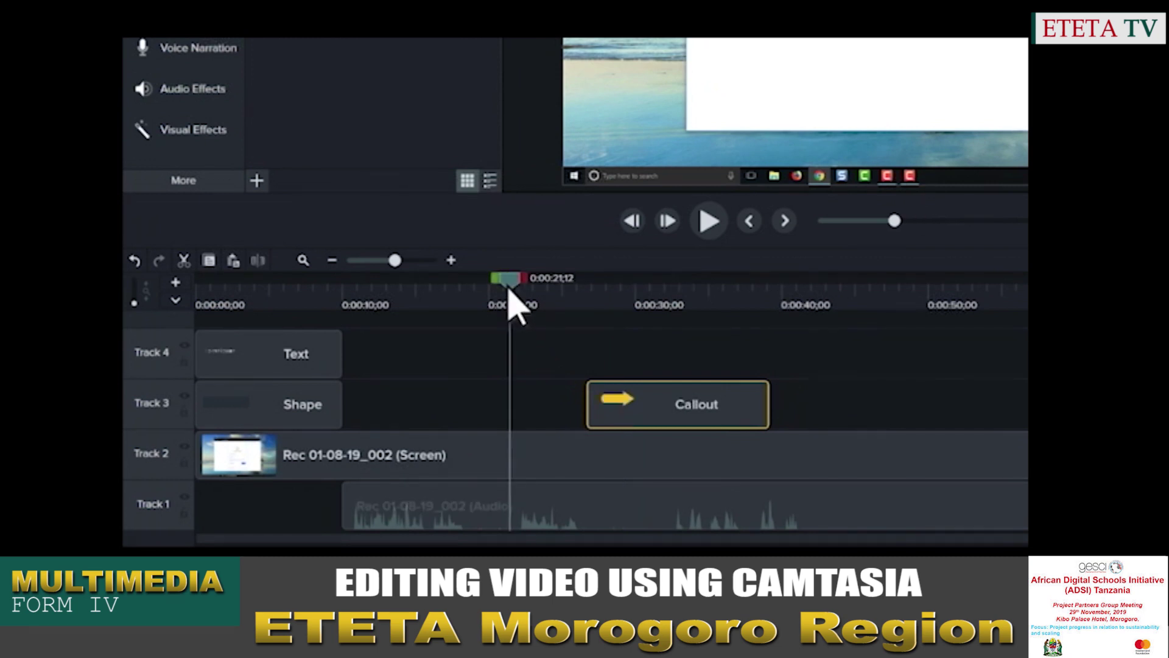
{"action": "left_click_drag", "start_coordinate": [525, 280], "coordinate": [584, 281]}
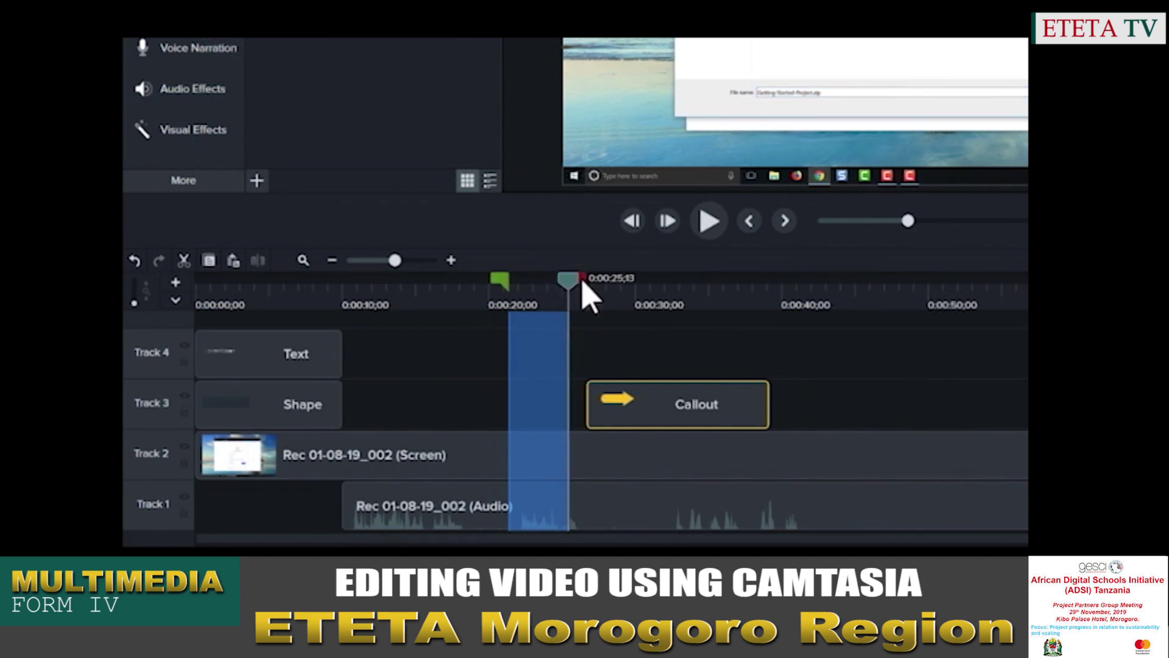
{"action": "left_click", "coordinate": [185, 262]}
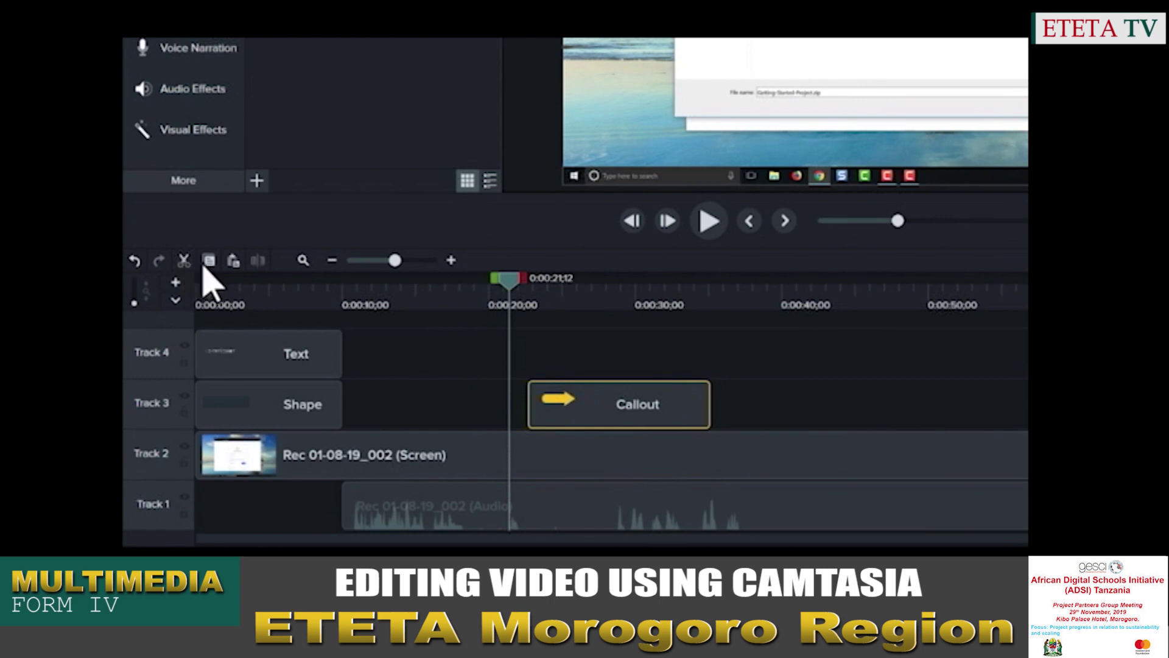
Delete the section from about 0:00:10;00 to 0:00:21;08, leaving a gap, and fill it on Track 2 with Rec 02-01-19.trec
{"action": "left_click", "coordinate": [345, 293]}
{"action": "left_click_drag", "start_coordinate": [344, 291], "coordinate": [525, 283]}
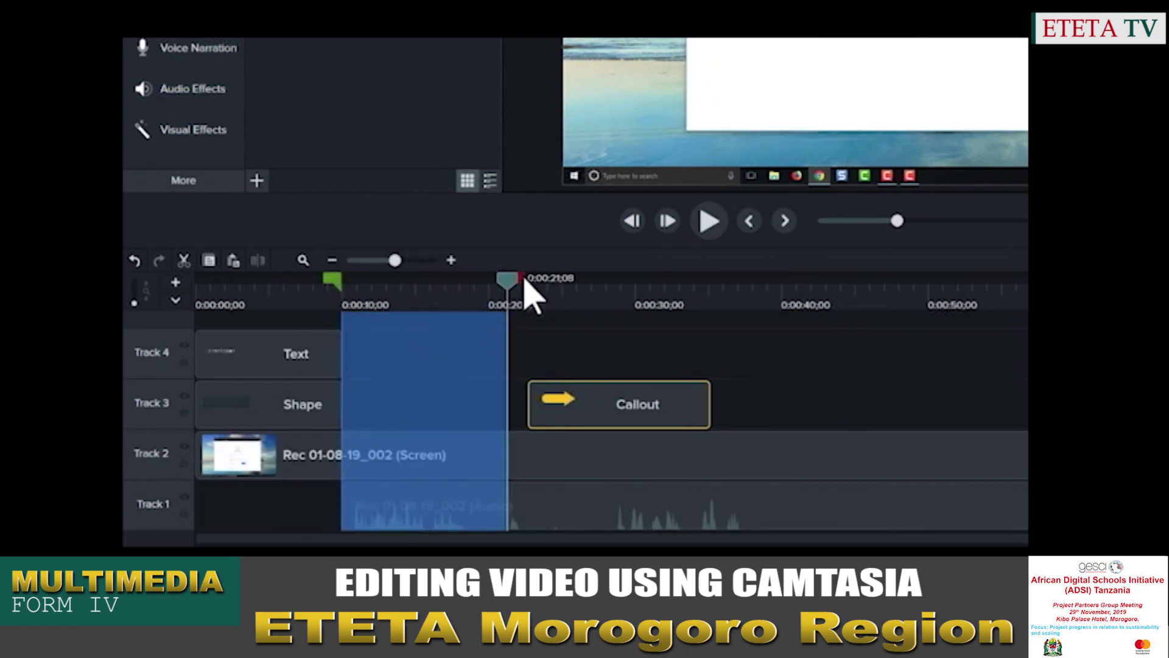
{"action": "key", "text": "BackSpace"}
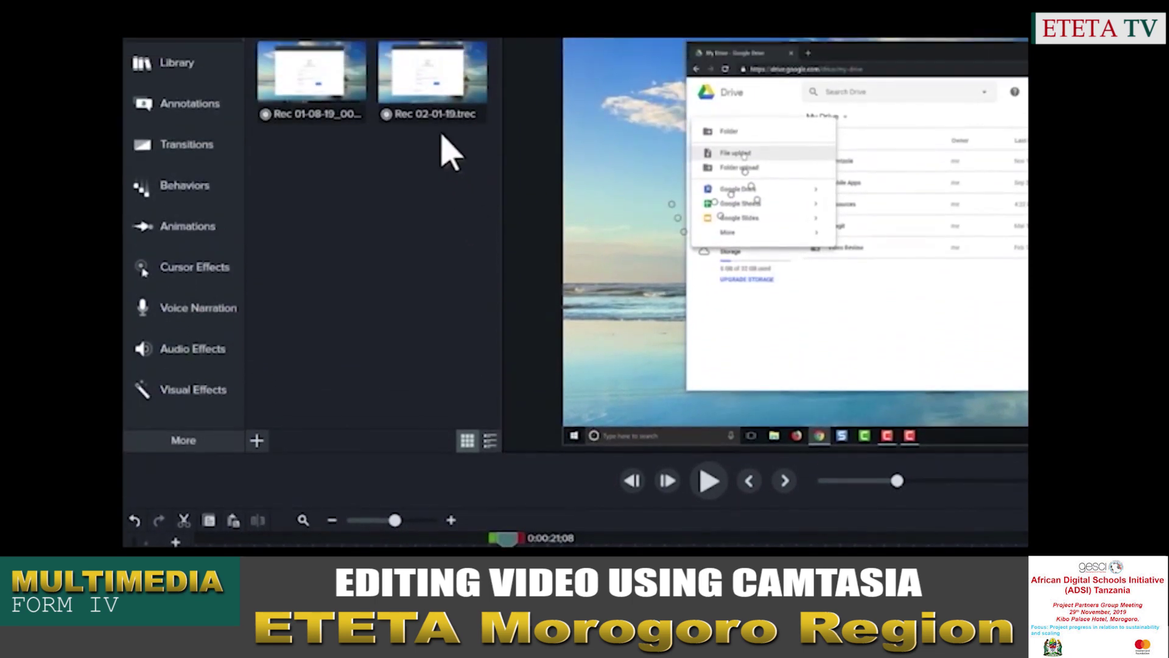
{"action": "left_click_drag", "start_coordinate": [433, 71], "coordinate": [388, 425]}
{"action": "left_click_drag", "start_coordinate": [388, 333], "coordinate": [395, 472]}
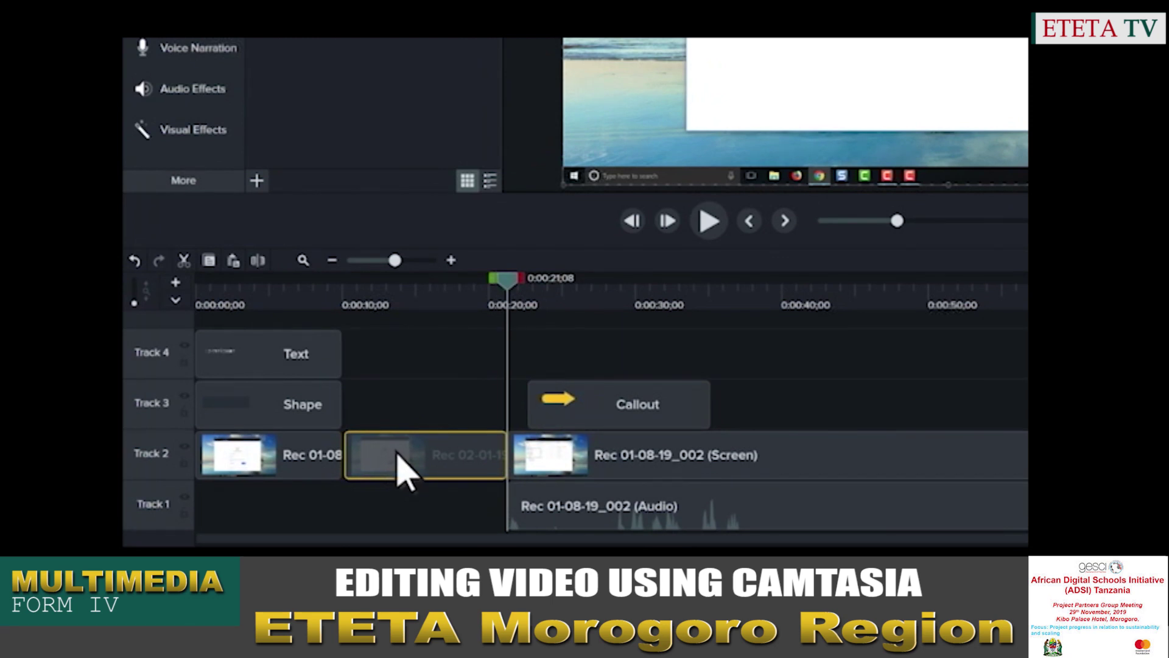
Split the Rec 01-08-19_002 screen and audio clips at 0:00:37;17 and move the second part to start at about 0:00:43
{"action": "left_click", "coordinate": [745, 284]}
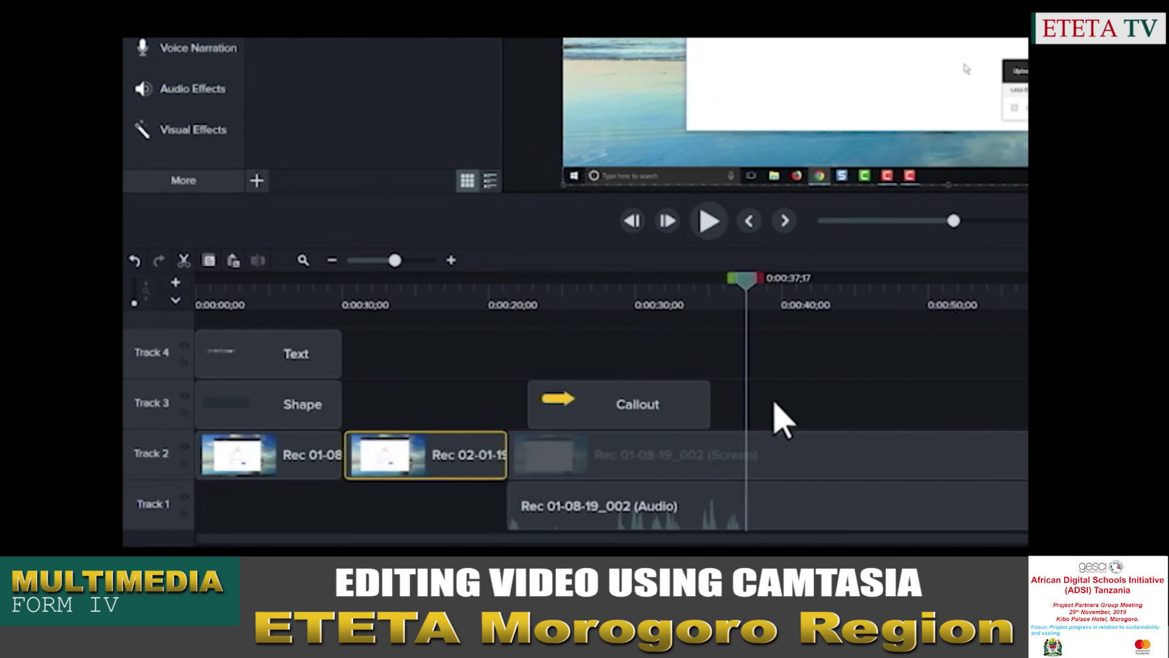
{"action": "left_click_drag", "start_coordinate": [778, 407], "coordinate": [852, 495]}
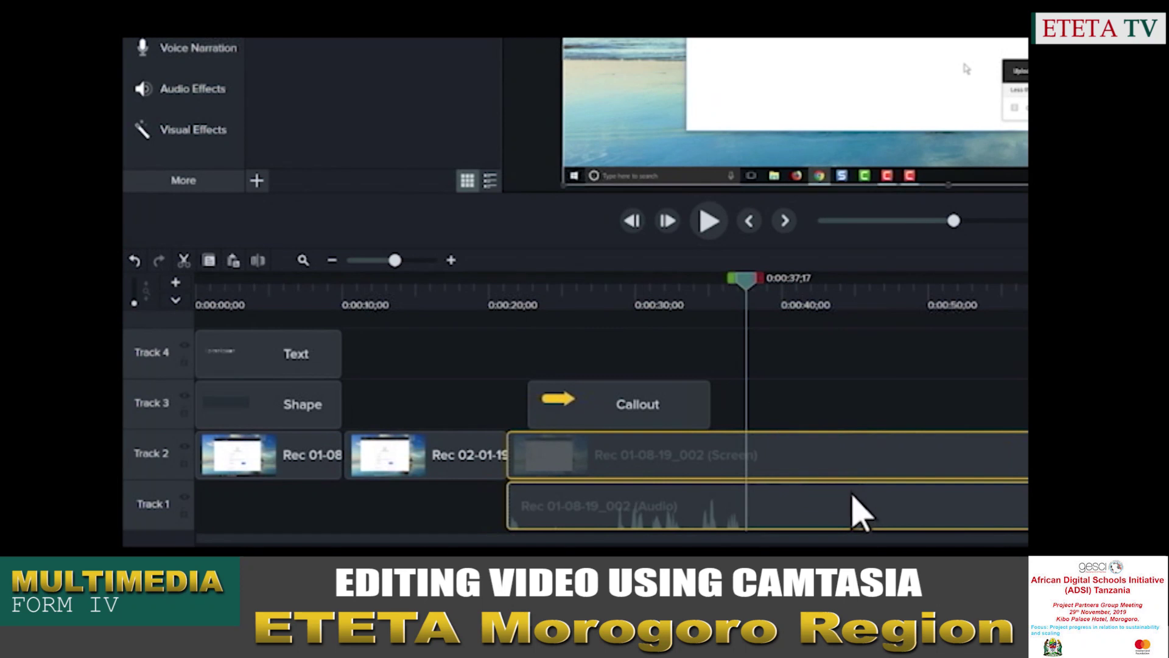
{"action": "key", "text": "s"}
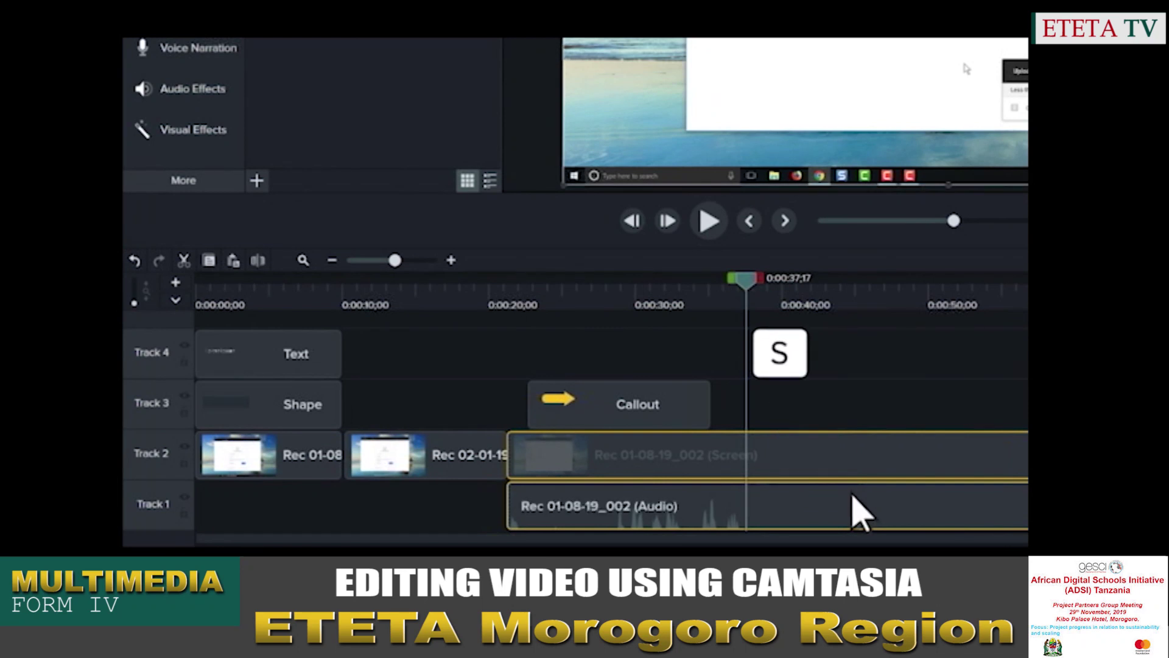
{"action": "key", "text": "super+t"}
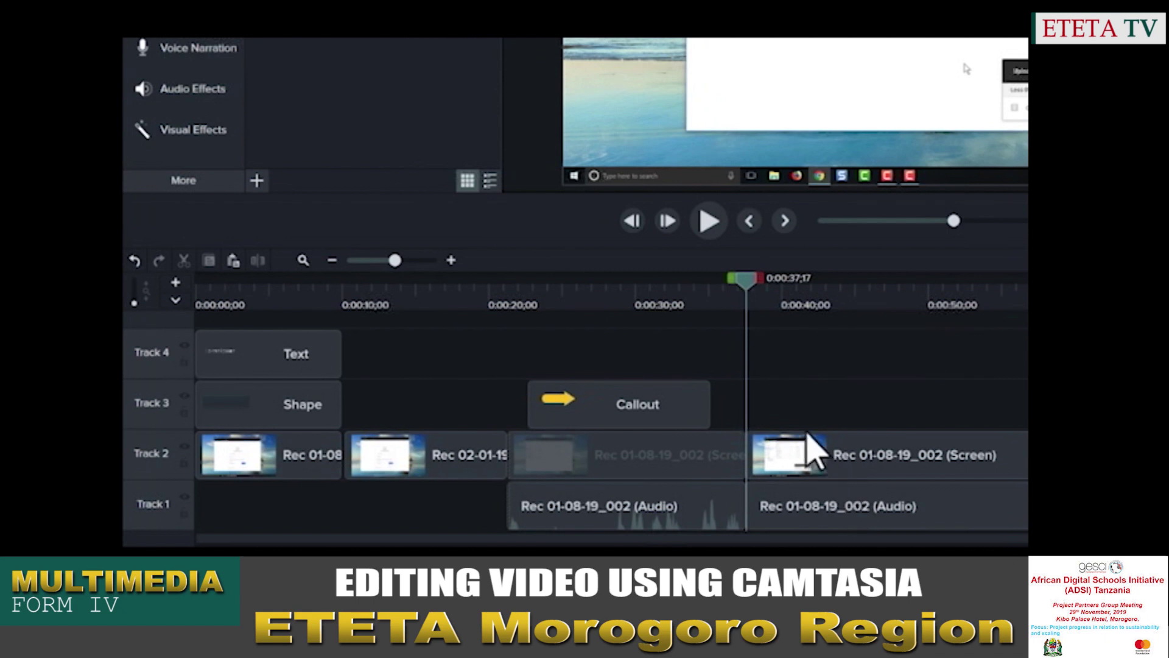
{"action": "left_click", "coordinate": [849, 514]}
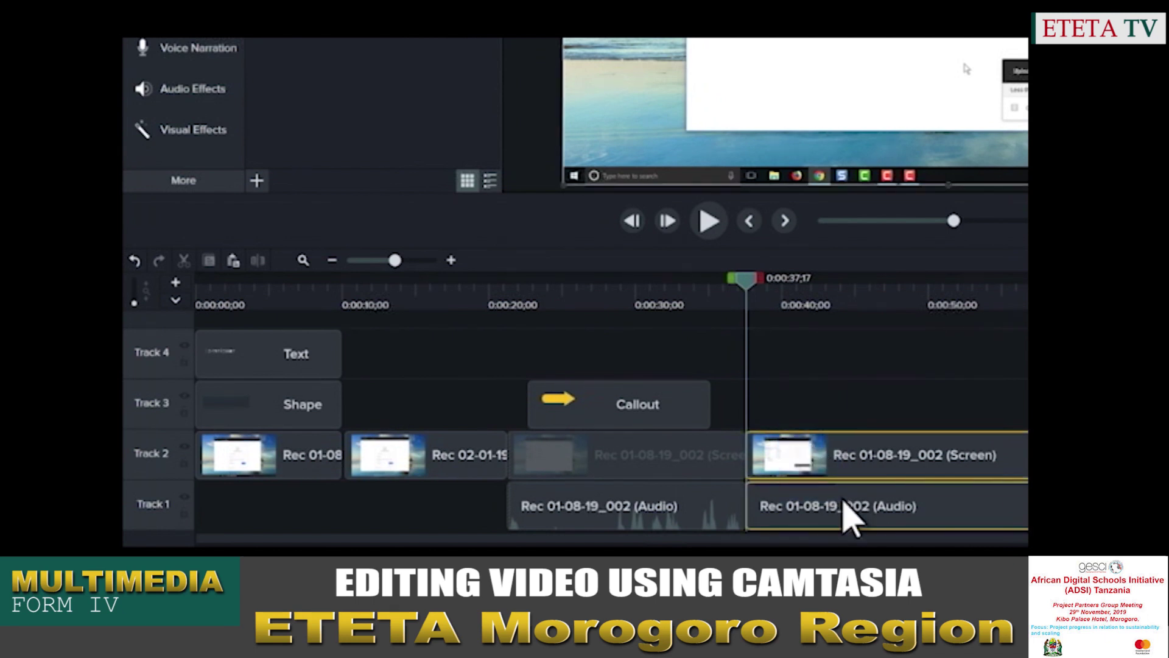
{"action": "left_click_drag", "start_coordinate": [813, 466], "coordinate": [886, 451]}
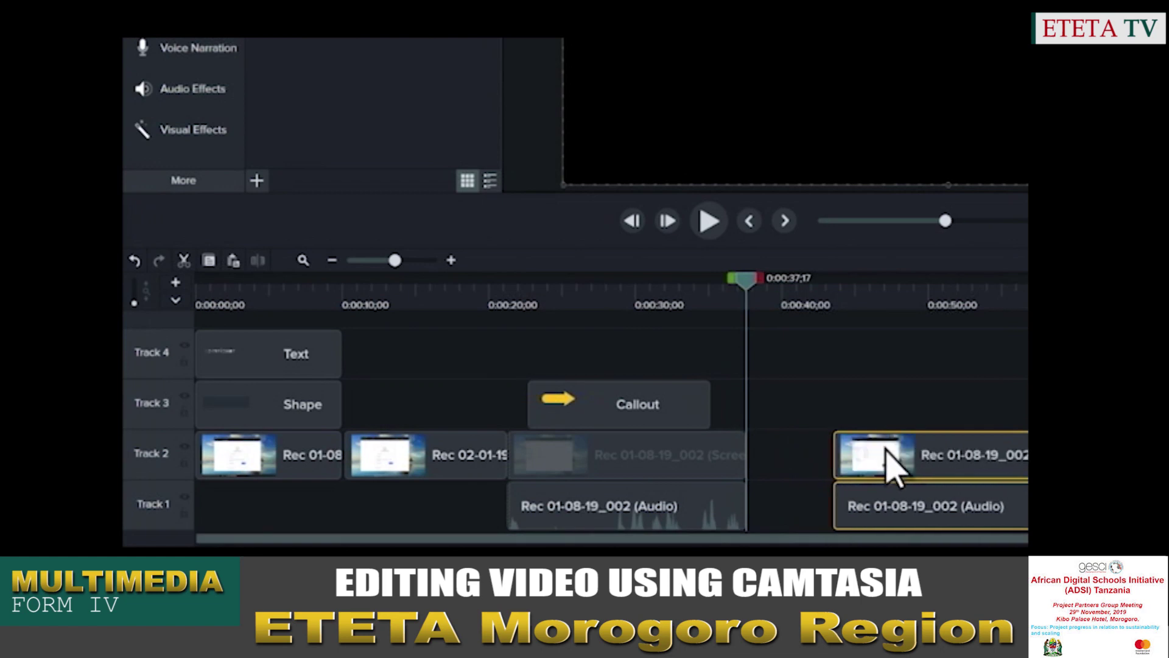
Trim the end of the first split screen and audio part to about 0:00:35, level with the callout's end
{"action": "left_click", "coordinate": [774, 437]}
{"action": "left_click", "coordinate": [740, 503]}
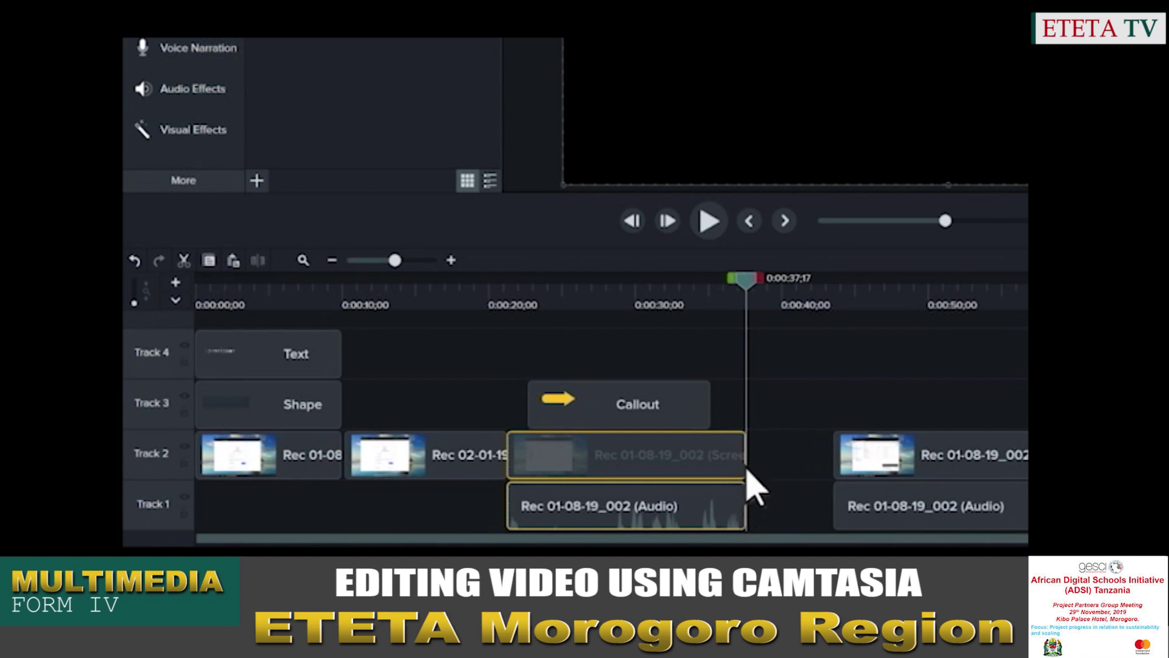
{"action": "left_click_drag", "start_coordinate": [742, 455], "coordinate": [709, 455]}
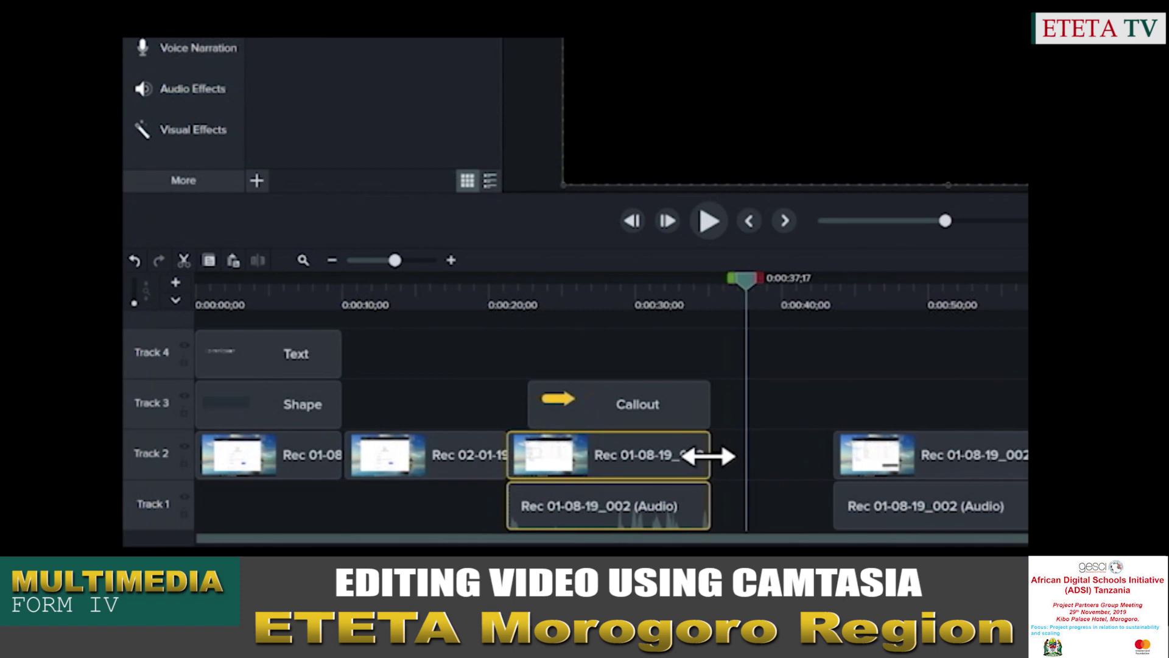
Copy the arrow callout on Track 3 and paste the duplicate at 0:00:48;22
{"action": "left_click", "coordinate": [673, 407]}
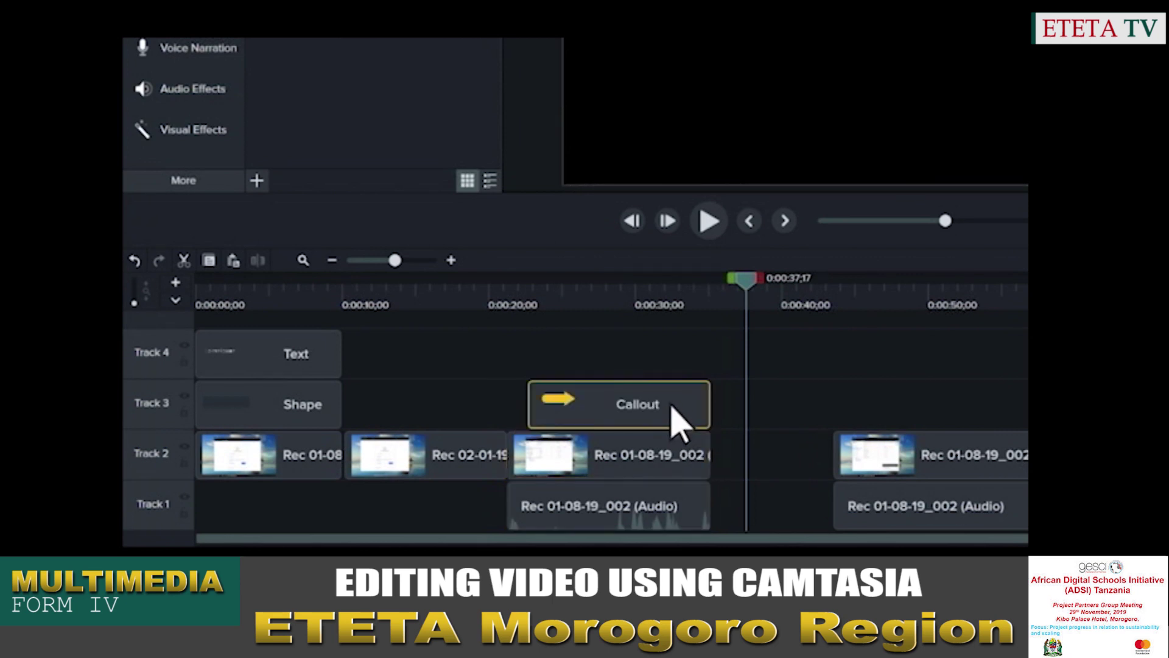
{"action": "key", "text": "ctrl+c"}
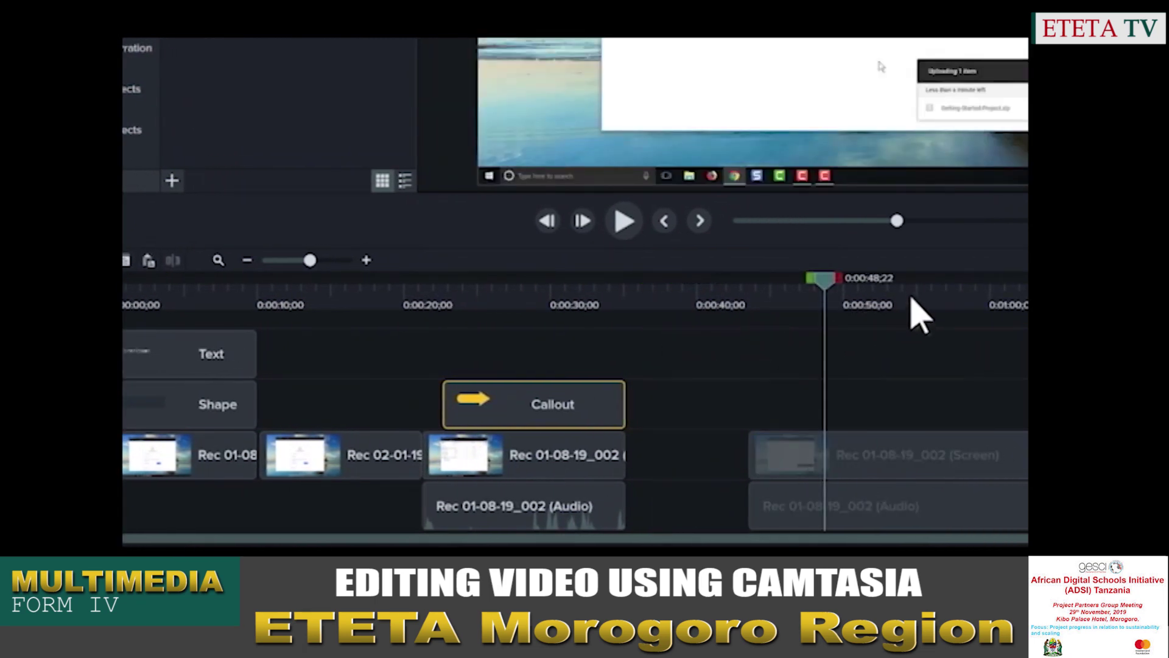
{"action": "key", "text": "ctrl+v"}
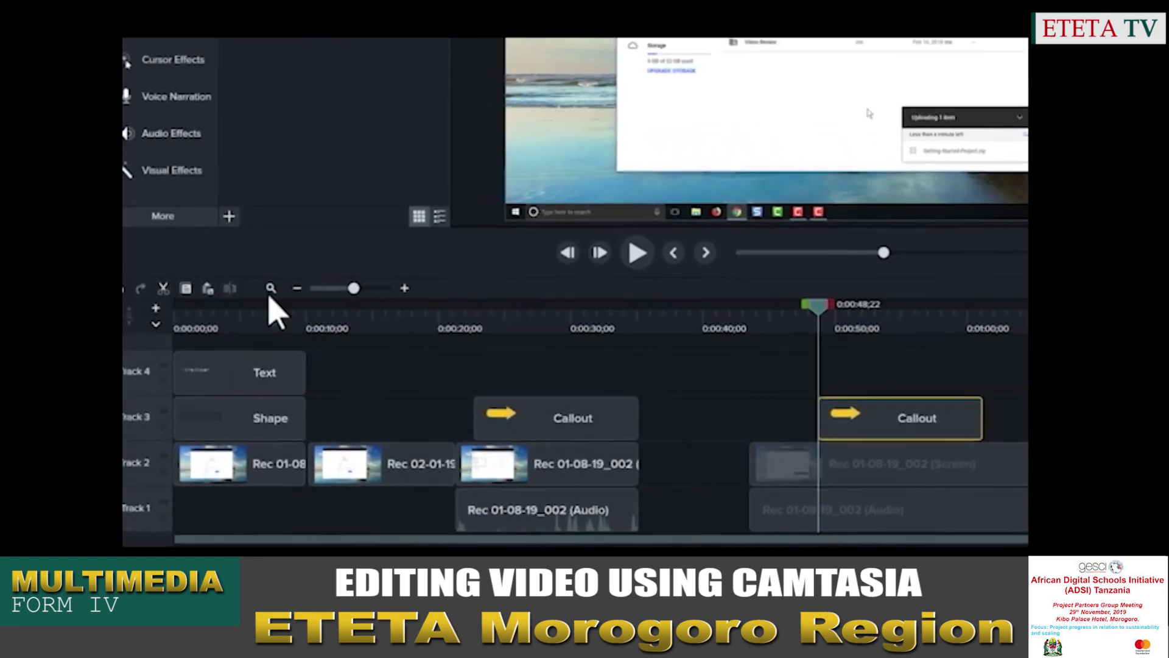
Undo and redo the callout paste, then zoom the timeline in and fit the whole project again
{"action": "left_click", "coordinate": [134, 294]}
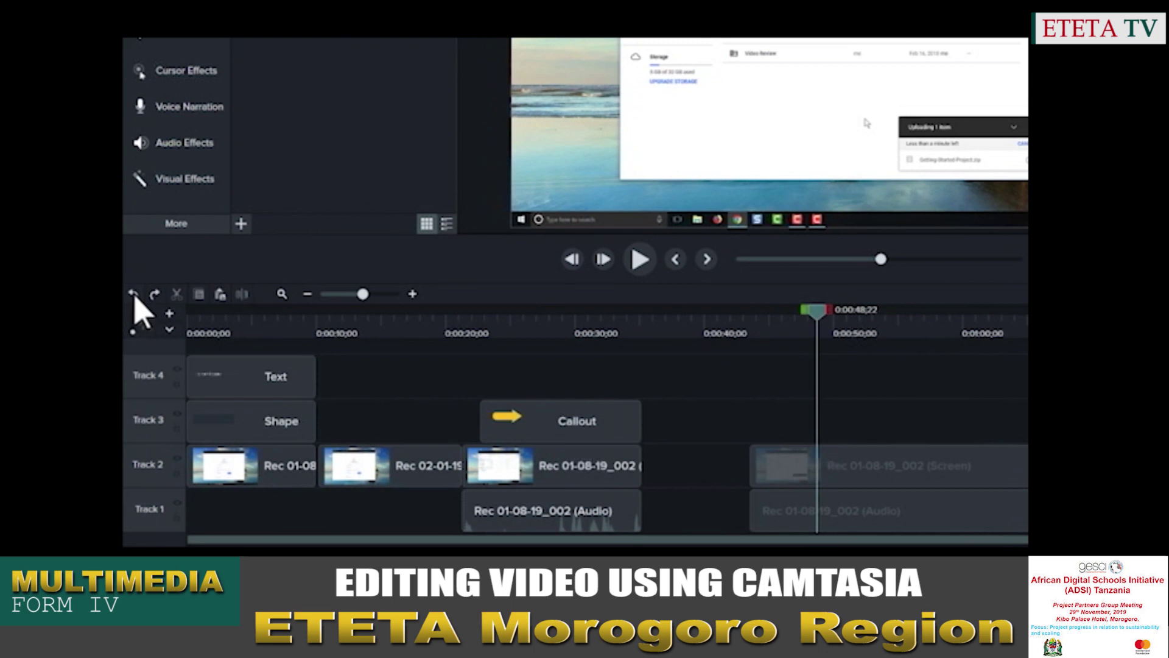
{"action": "left_click", "coordinate": [156, 295]}
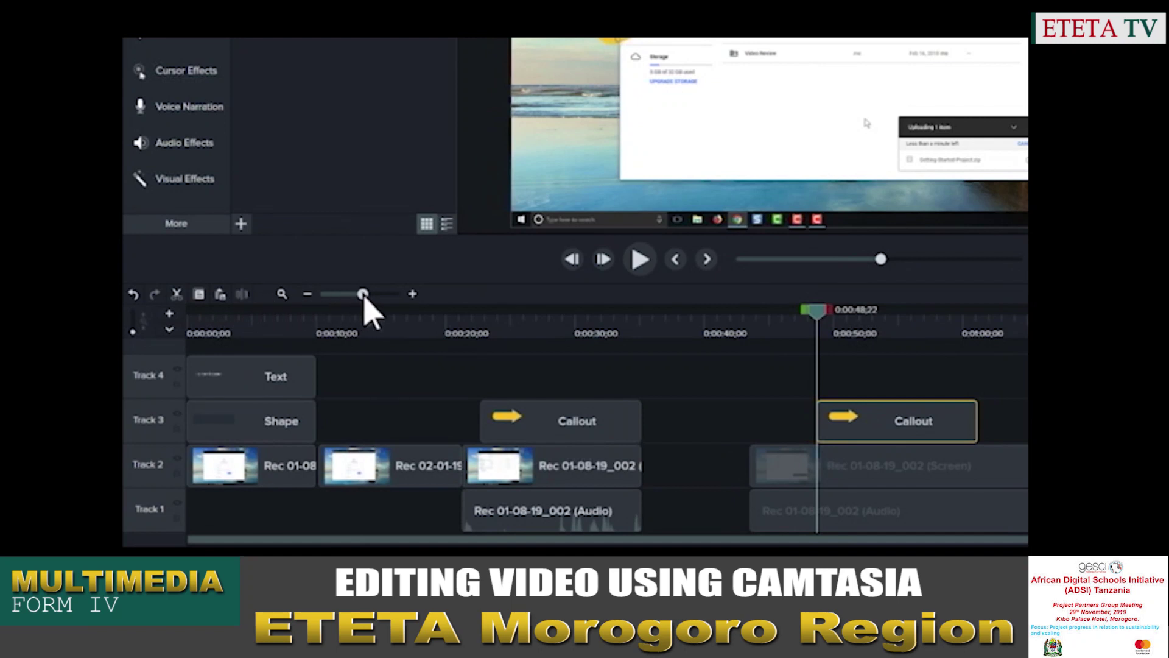
{"action": "left_click_drag", "start_coordinate": [363, 294], "coordinate": [374, 293]}
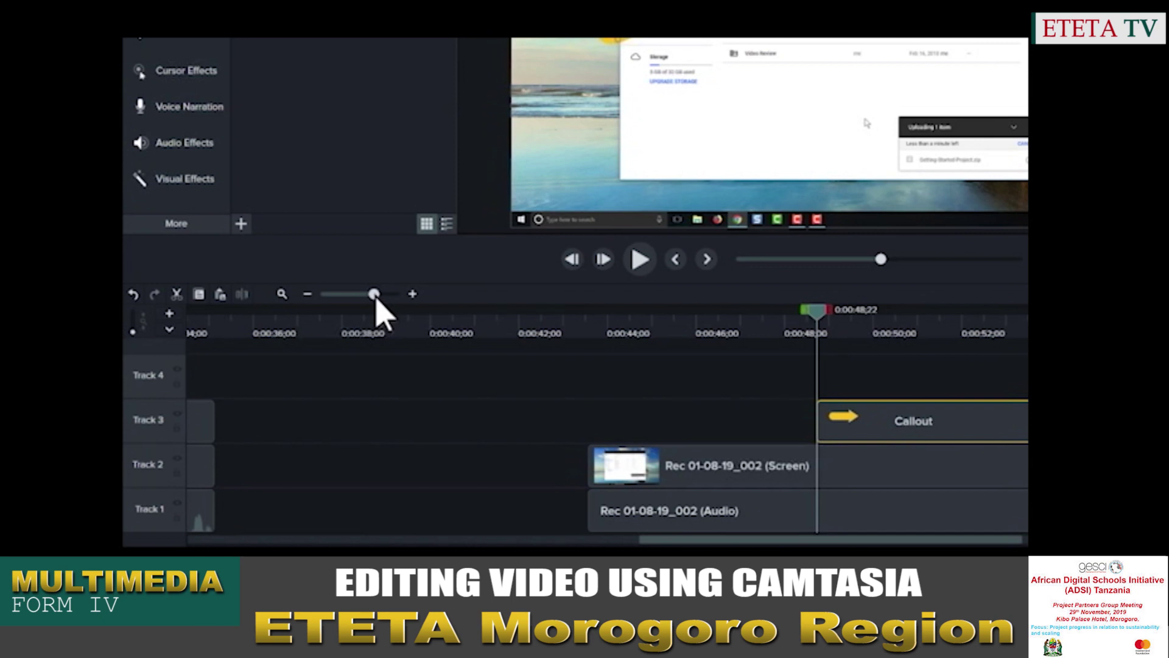
{"action": "left_click", "coordinate": [282, 294]}
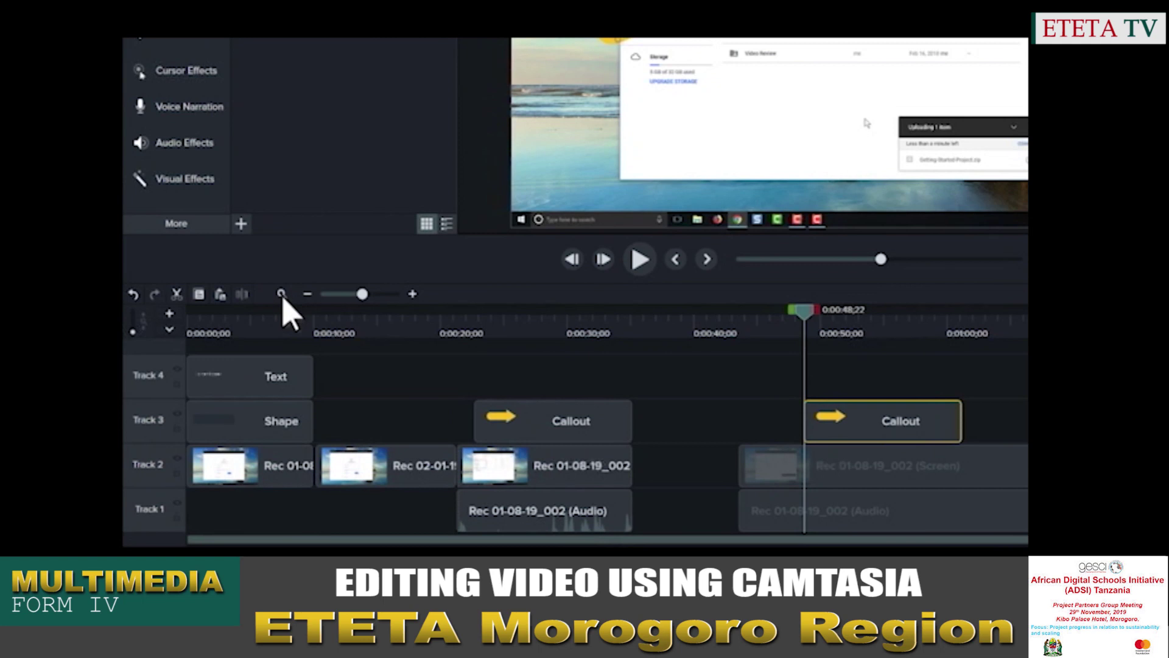